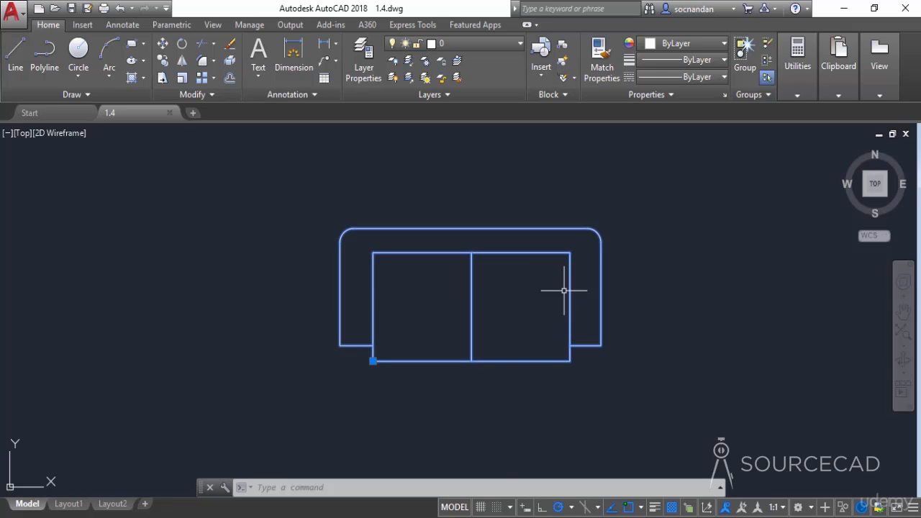
# Open the sofa block in the Block Editor and place a base point parameter at the midpoint of the seat's front edge.
pyautogui.rightClick(541, 262)
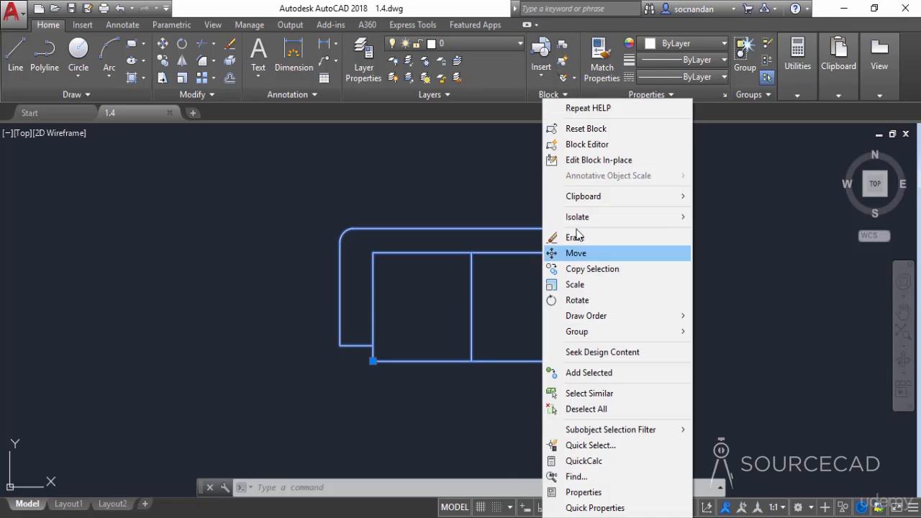
pyautogui.click(625, 144)
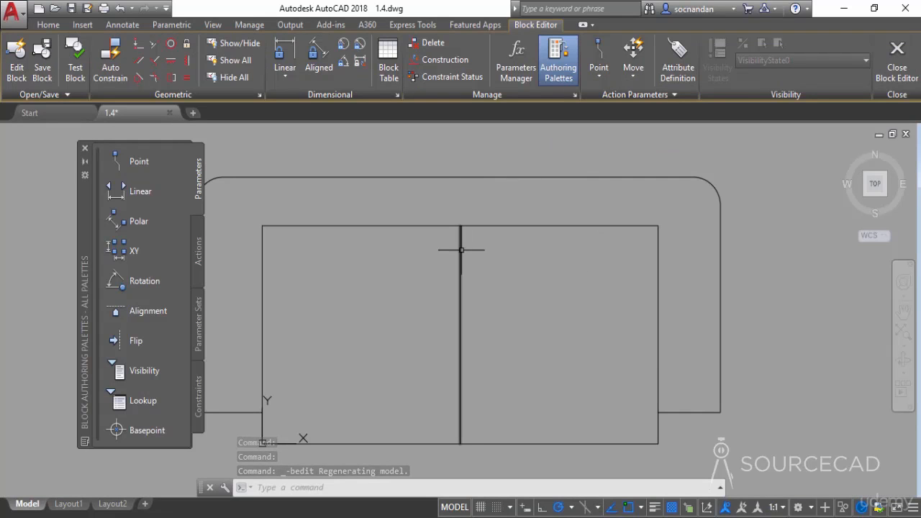
pyautogui.scroll(-1, 553, 274)
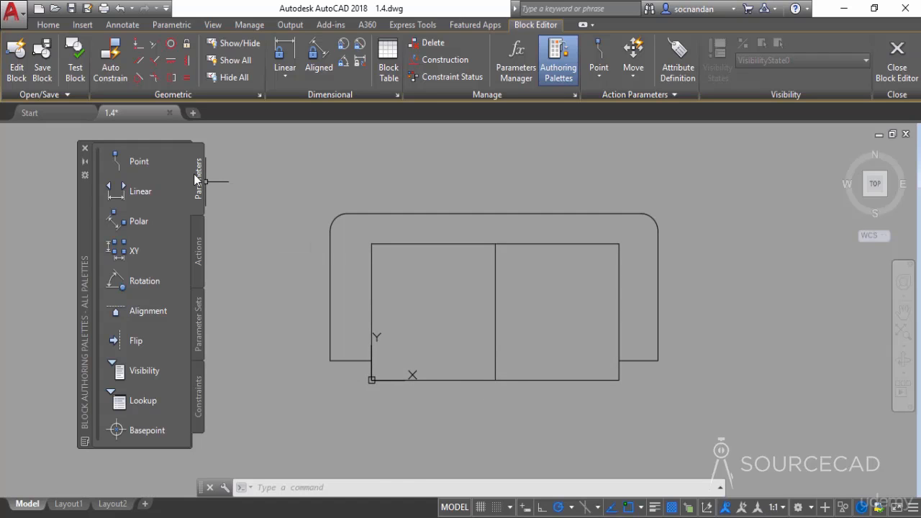
pyautogui.click(146, 430)
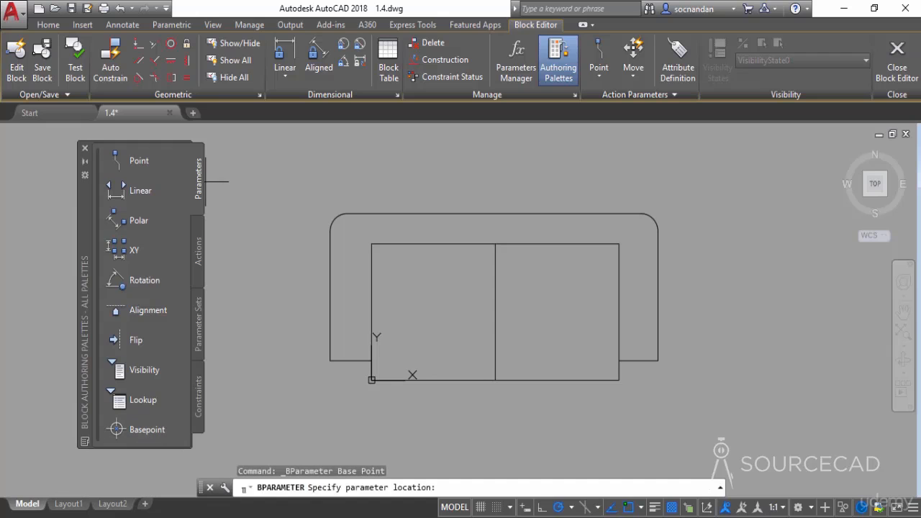
pyautogui.click(496, 380)
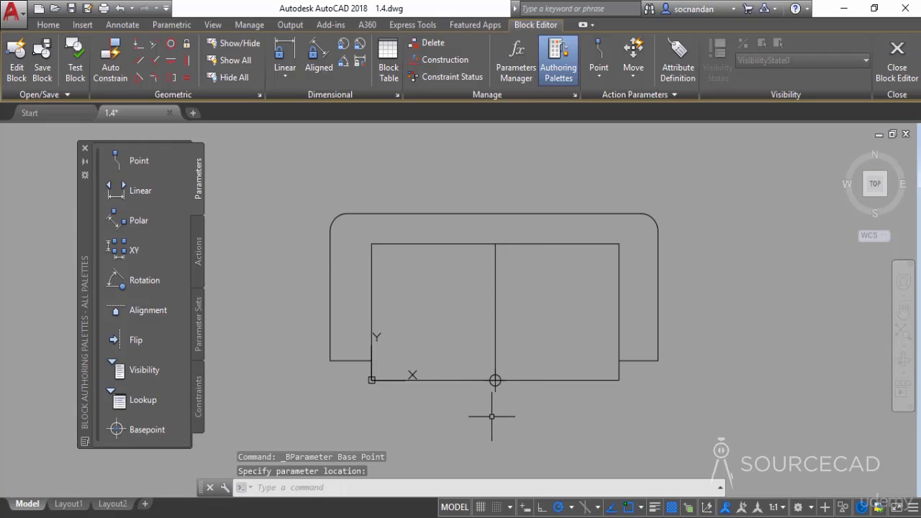
# Add a linear parameter spanning the seat's front edge from its left corner to its right corner, with the label below the sofa.
pyautogui.click(141, 191)
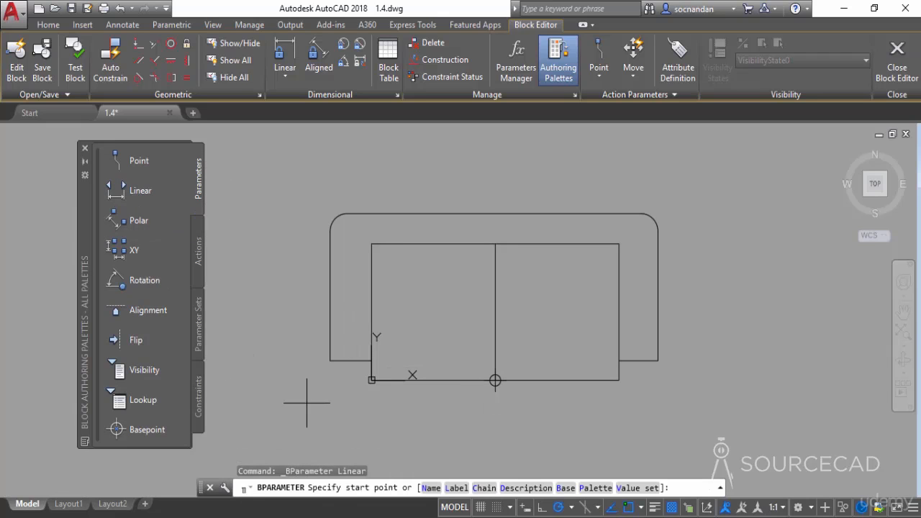
pyautogui.click(372, 380)
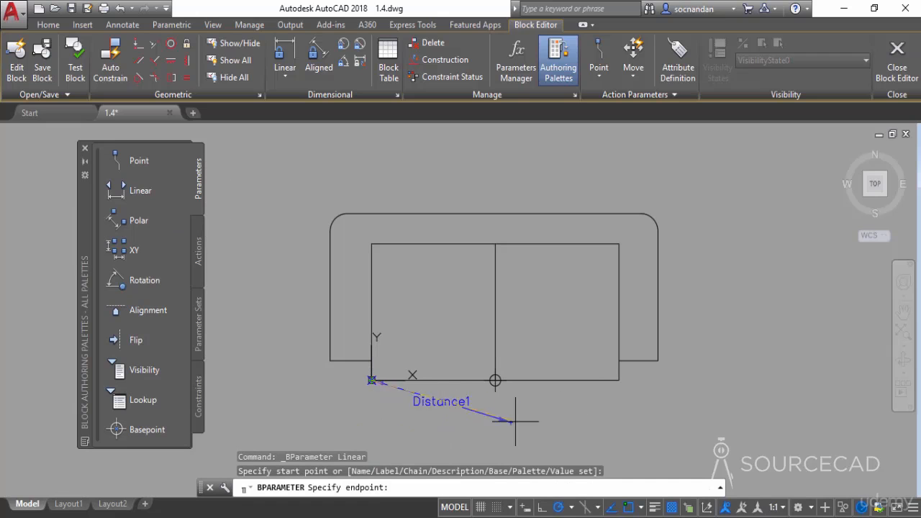
pyautogui.click(619, 380)
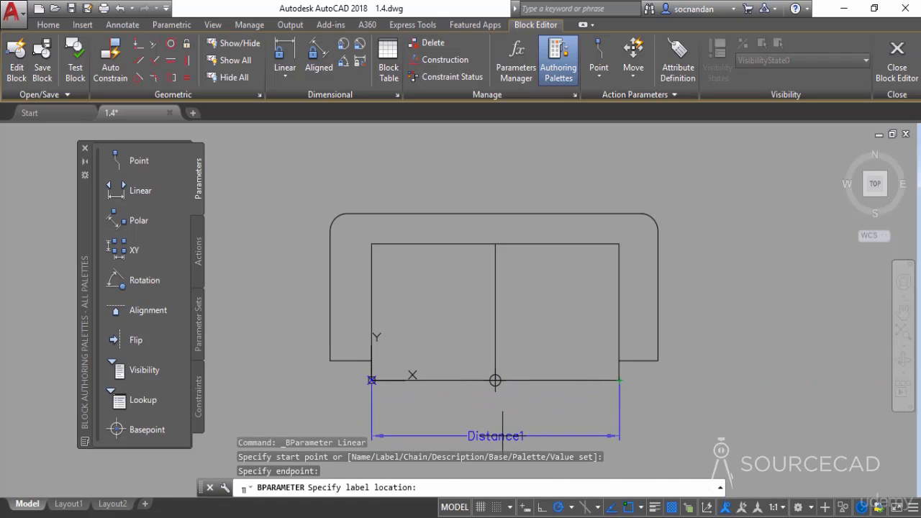
pyautogui.moveTo(508, 431); pyautogui.dragTo(490, 402, button='middle')
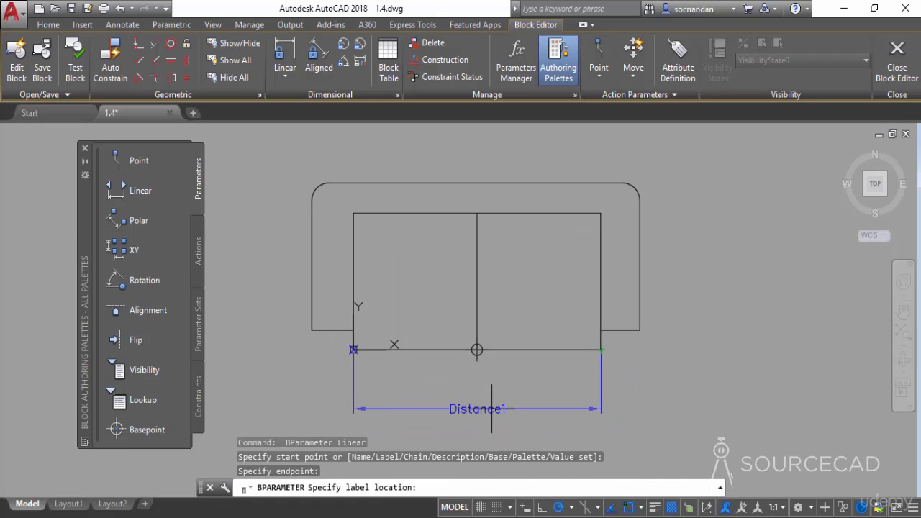
pyautogui.click(499, 406)
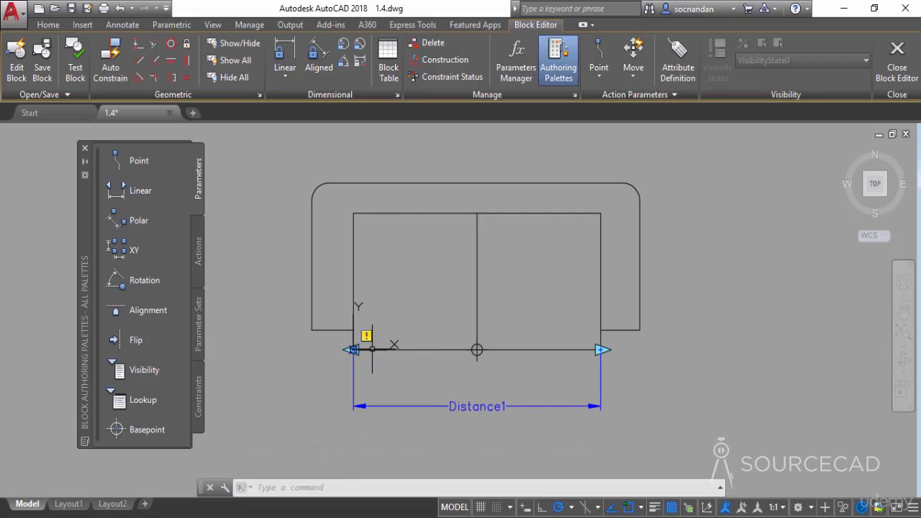
pyautogui.moveTo(370, 336)
# Add a stretch action to the linear parameter's right end point, with a frame and object selection around the sofa's right side.
pyautogui.click(199, 258)
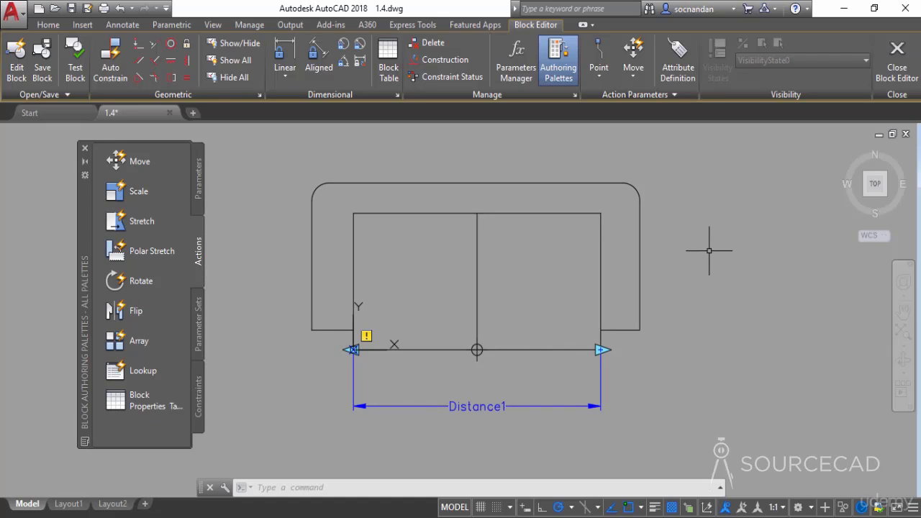
pyautogui.click(154, 224)
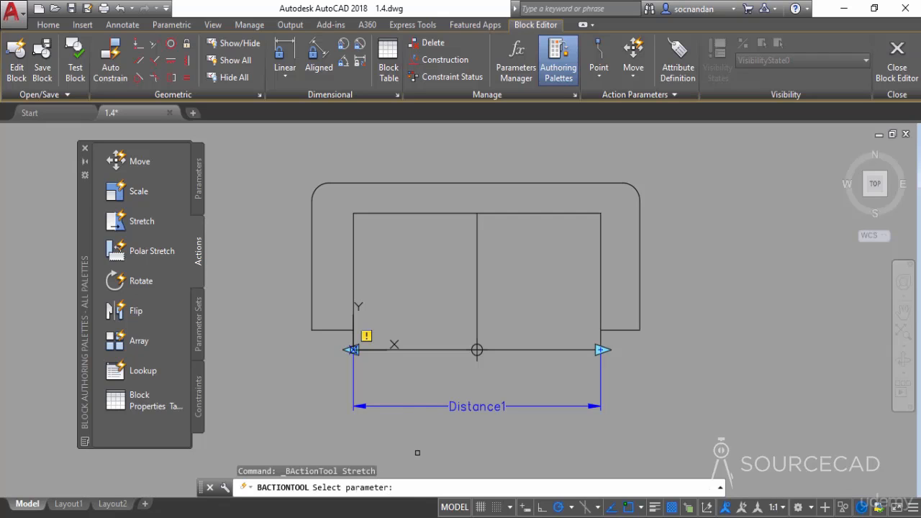
pyautogui.click(477, 407)
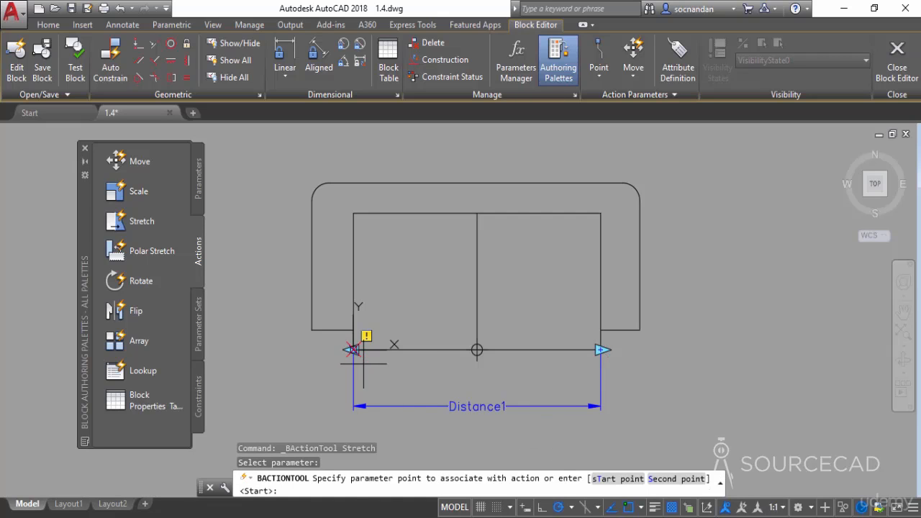
pyautogui.click(602, 349)
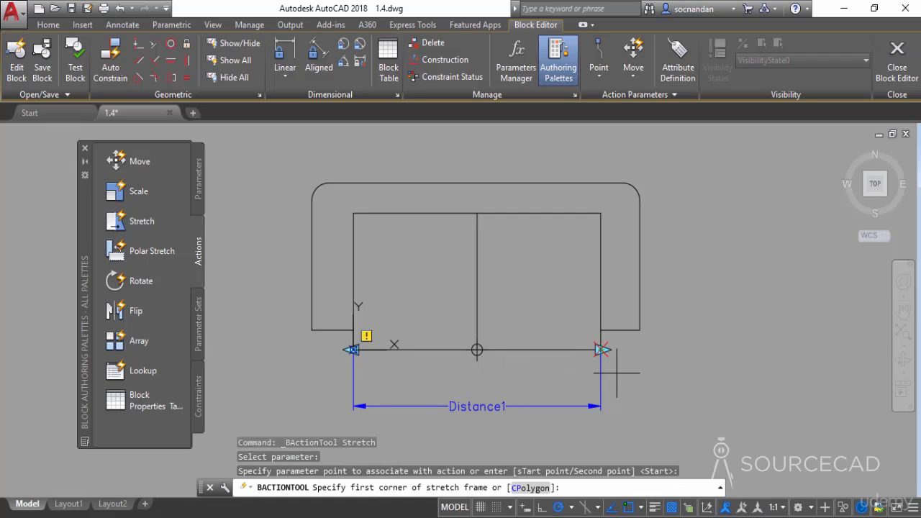
pyautogui.click(677, 431)
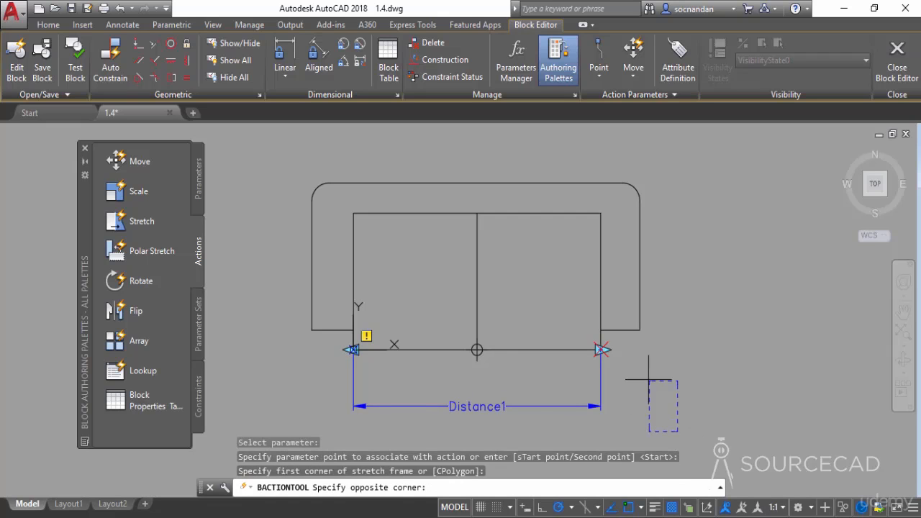
pyautogui.click(544, 153)
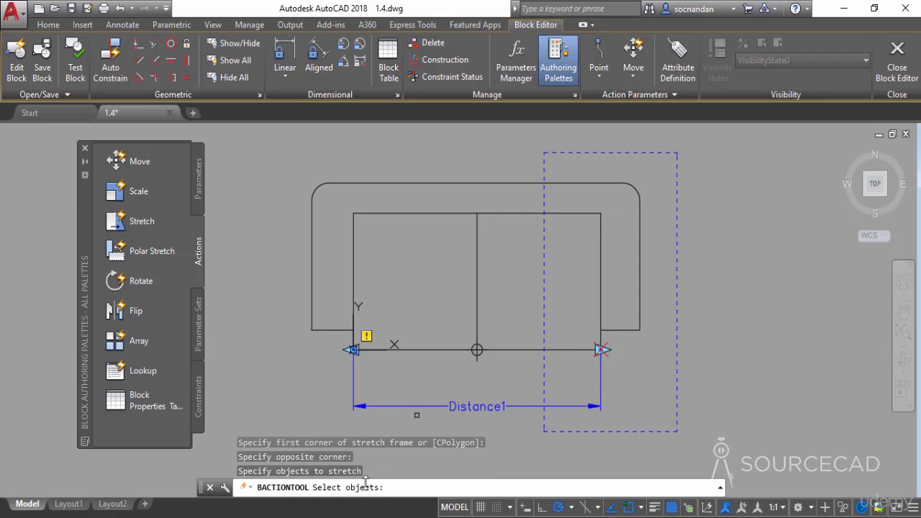
pyautogui.click(682, 439)
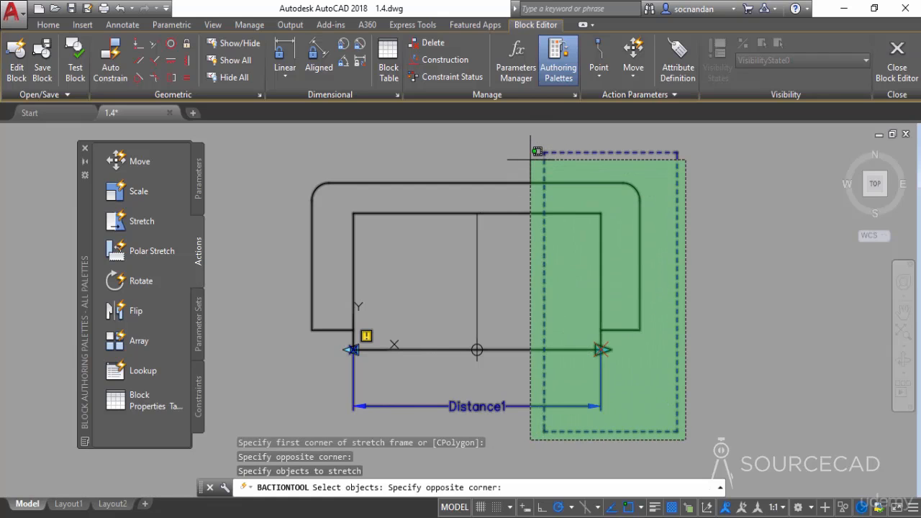
pyautogui.click(536, 151)
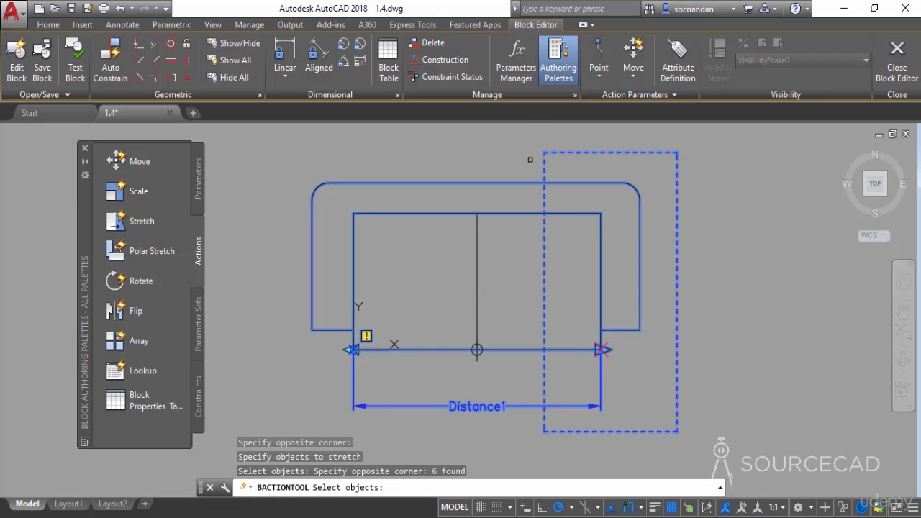
pyautogui.press('Return')
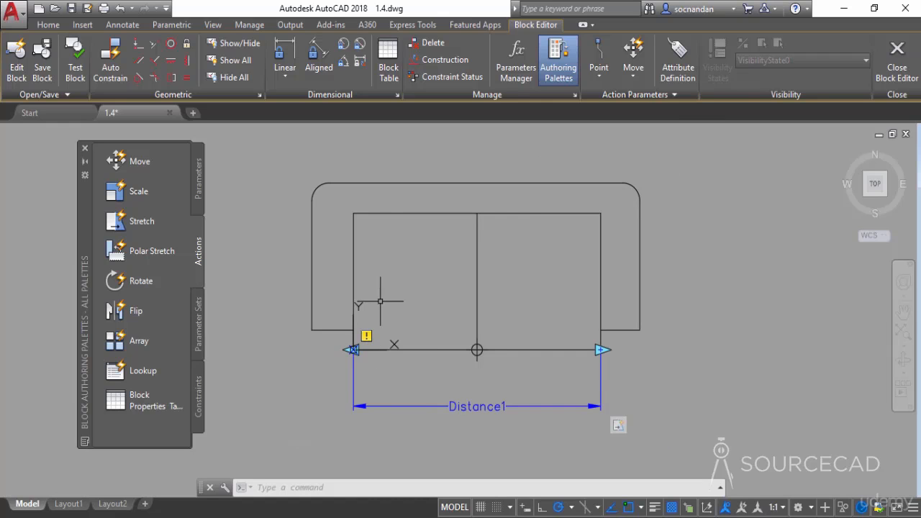
# Add a stretch action to the linear parameter's left start point, with a frame and object selection around the sofa's left side.
pyautogui.click(144, 223)
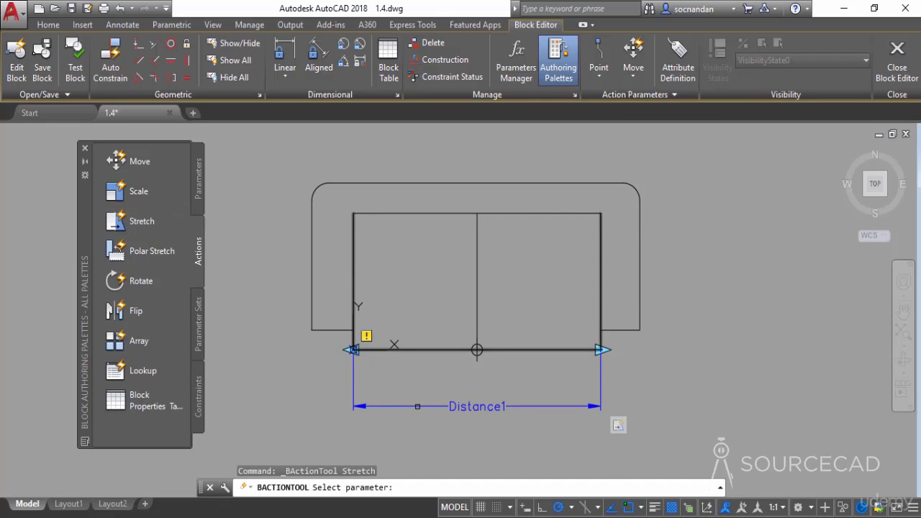
pyautogui.click(413, 407)
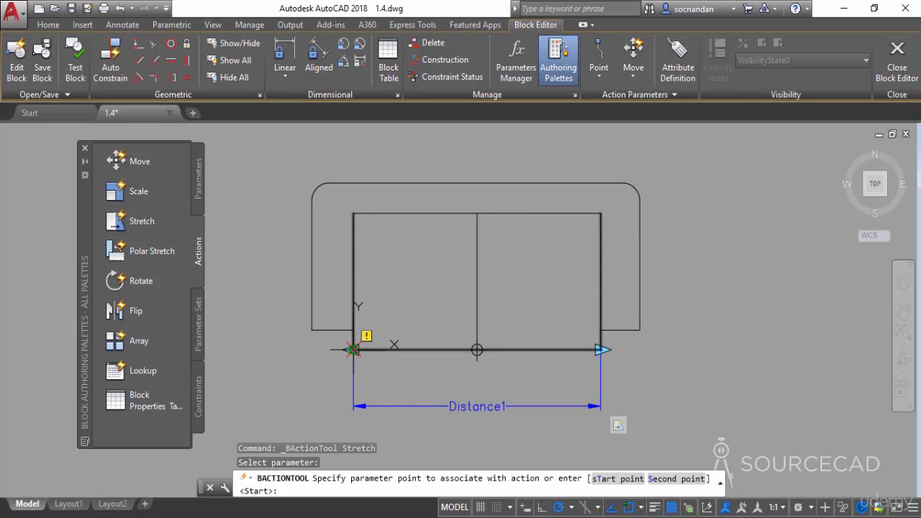
pyautogui.click(352, 349)
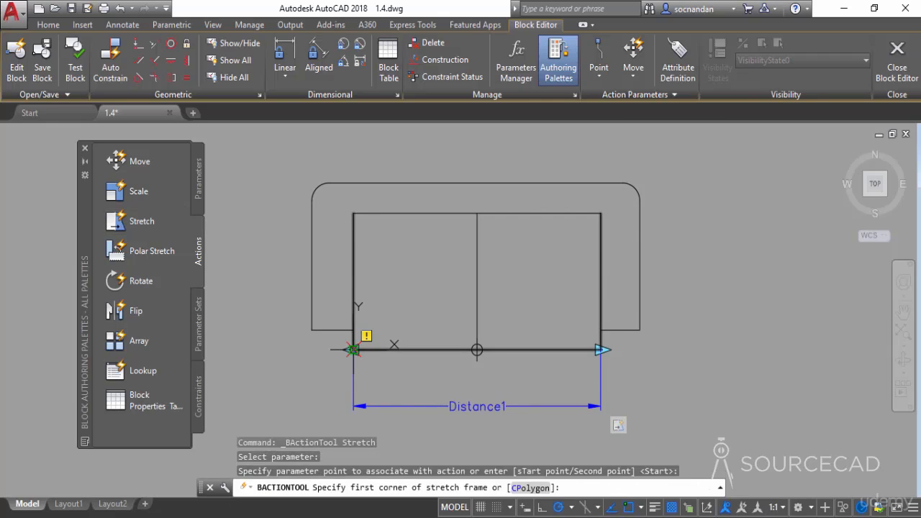
pyautogui.click(270, 432)
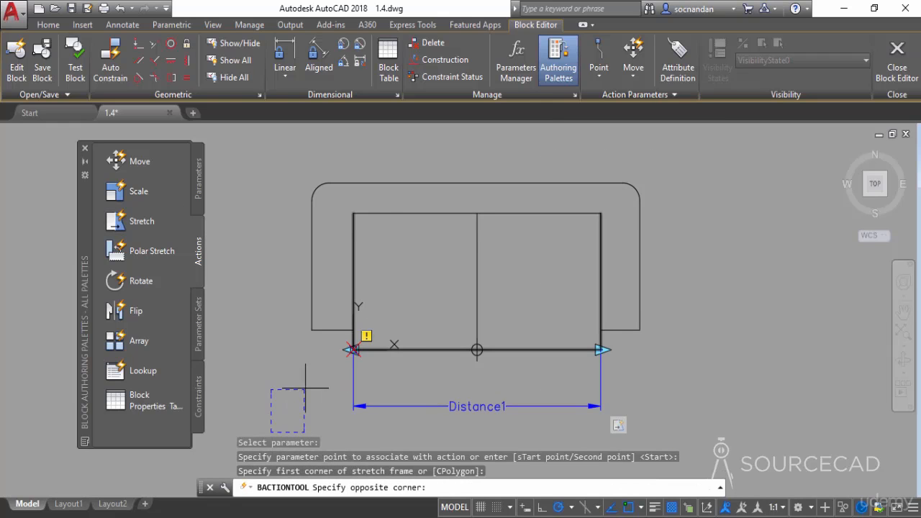
pyautogui.click(416, 152)
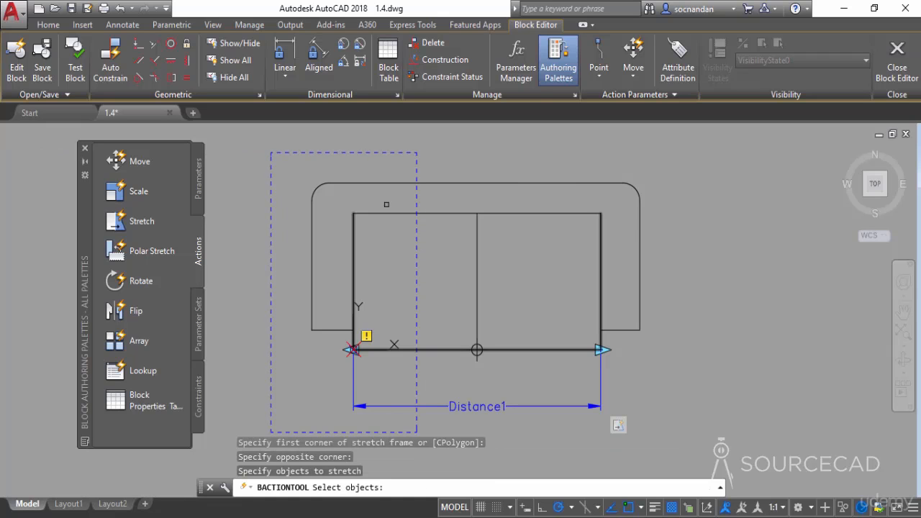
pyautogui.click(273, 430)
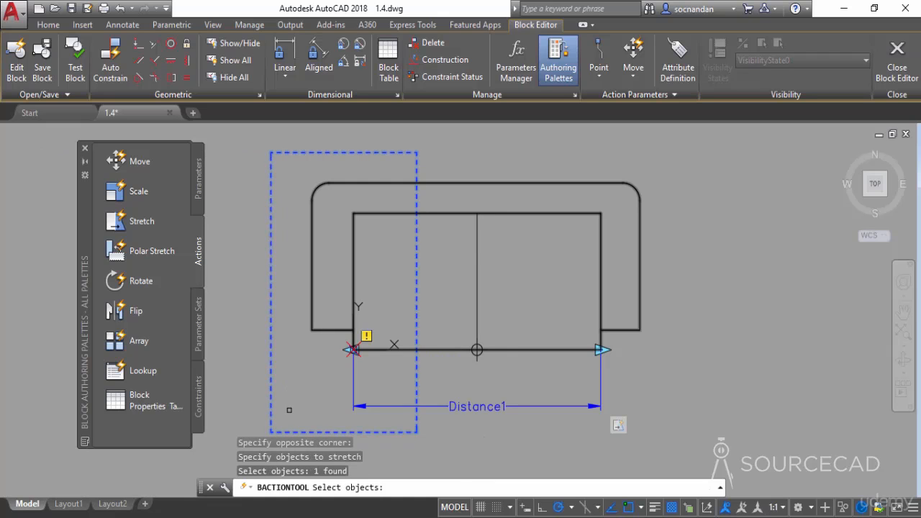
pyautogui.doubleClick(421, 440)
pyautogui.click(422, 440)
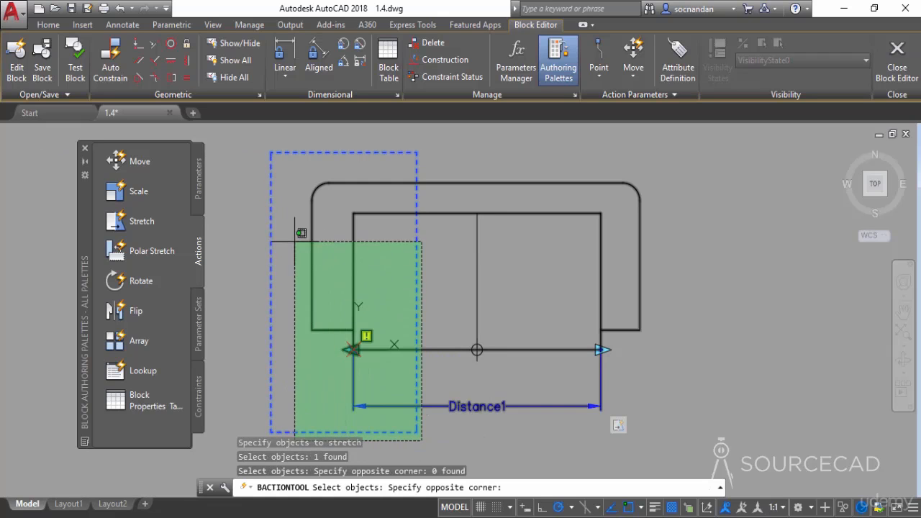
pyautogui.click(270, 151)
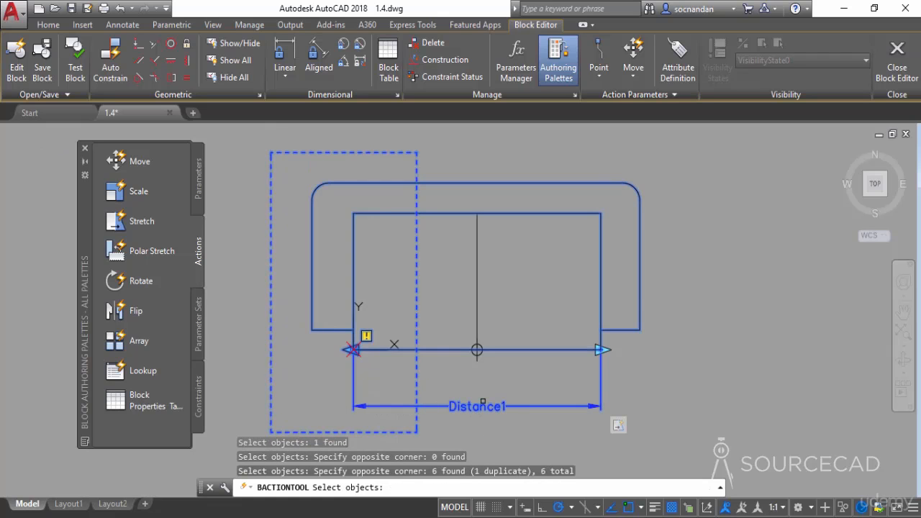
pyautogui.press('Return')
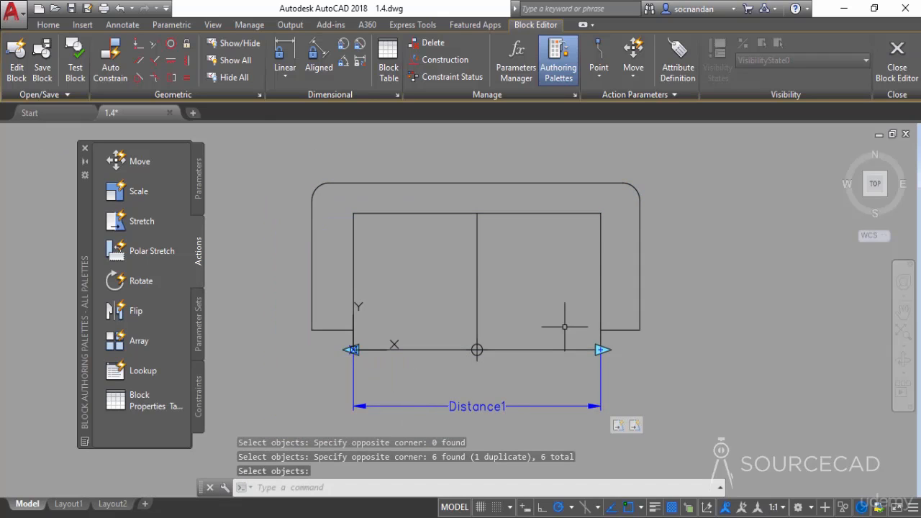
# Test the sofa block by stretching it outward from its right and left grips, and close the test window.
pyautogui.click(76, 53)
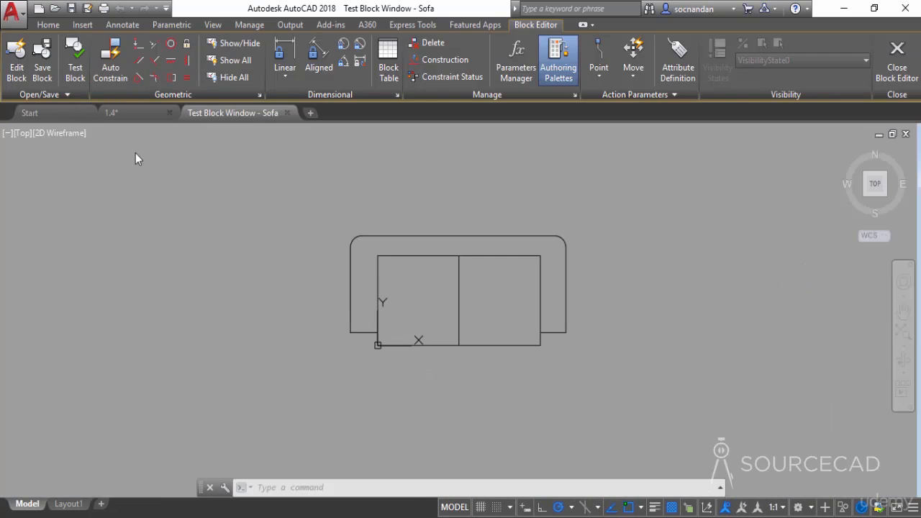
pyautogui.click(514, 255)
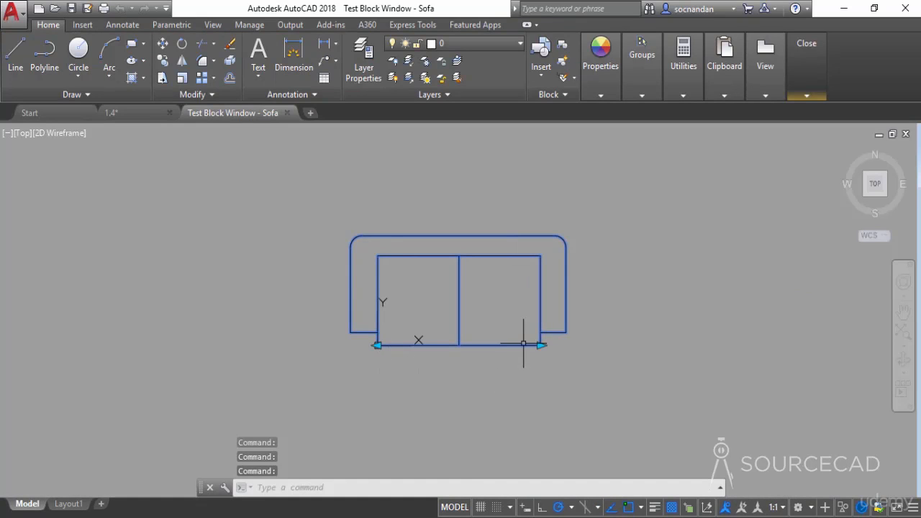
pyautogui.click(540, 346)
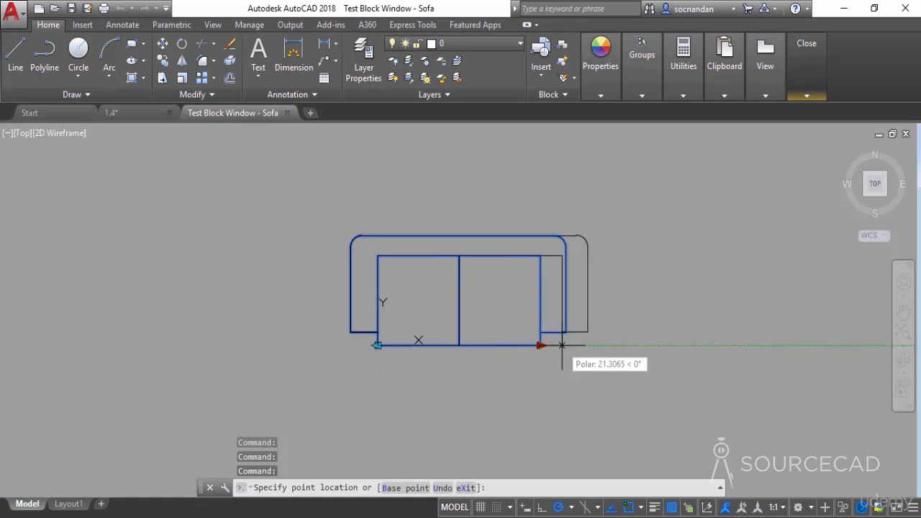
pyautogui.click(613, 346)
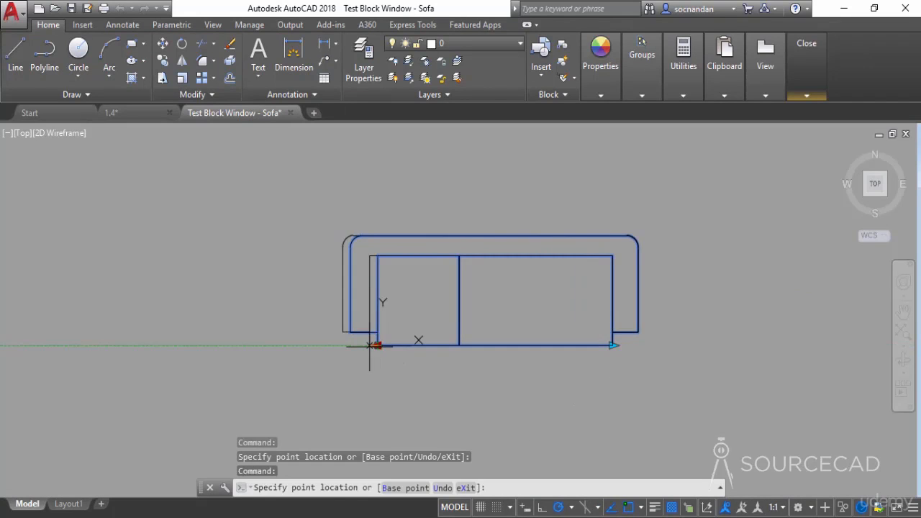
pyautogui.click(296, 346)
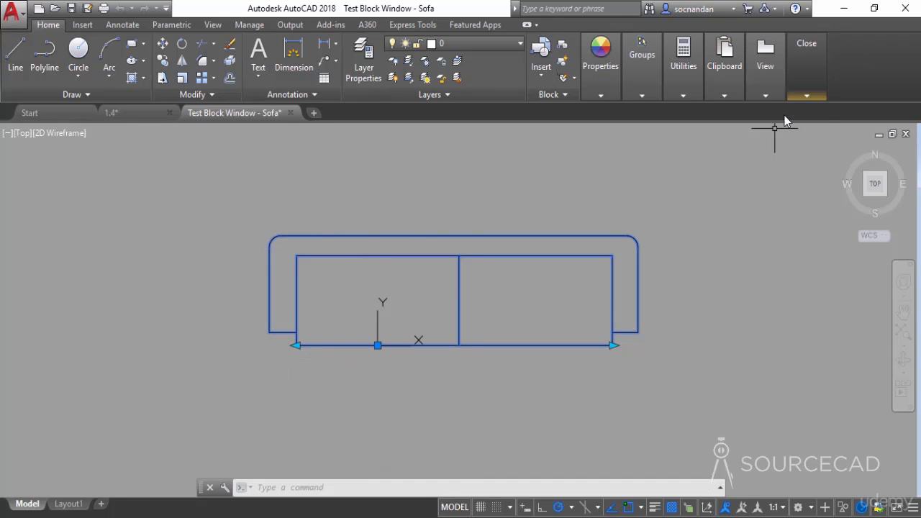
pyautogui.moveTo(808, 82)
pyautogui.click(803, 133)
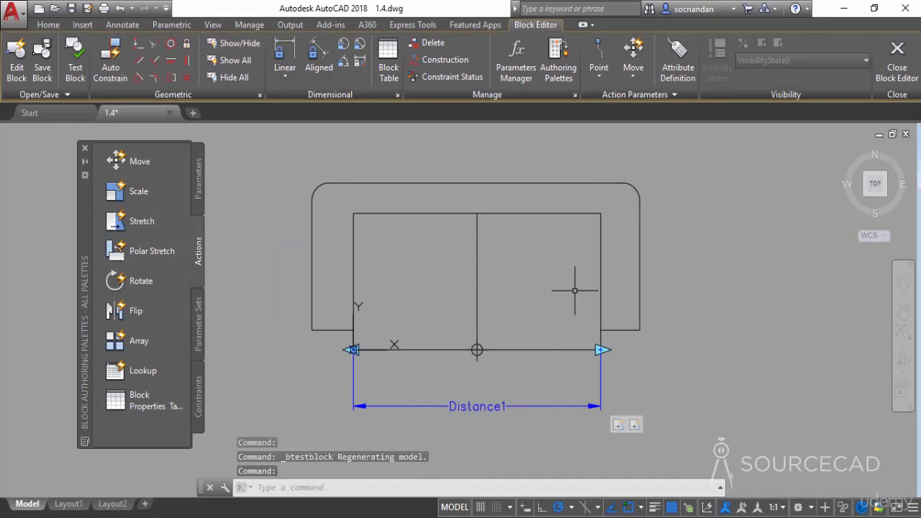
# Save the sofa block definition with its base point, linear parameter and stretch actions.
pyautogui.click(42, 56)
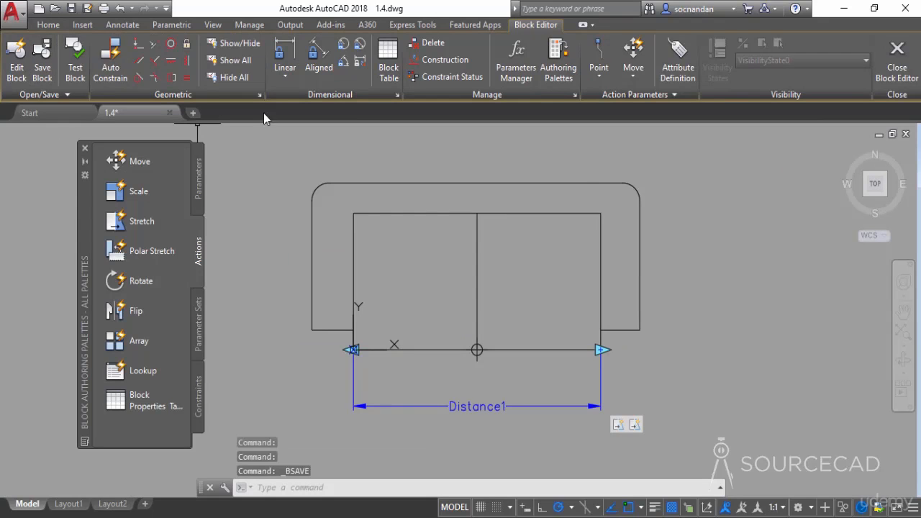
# Close the block editor and erase the existing sofa block from the drawing.
pyautogui.click(899, 61)
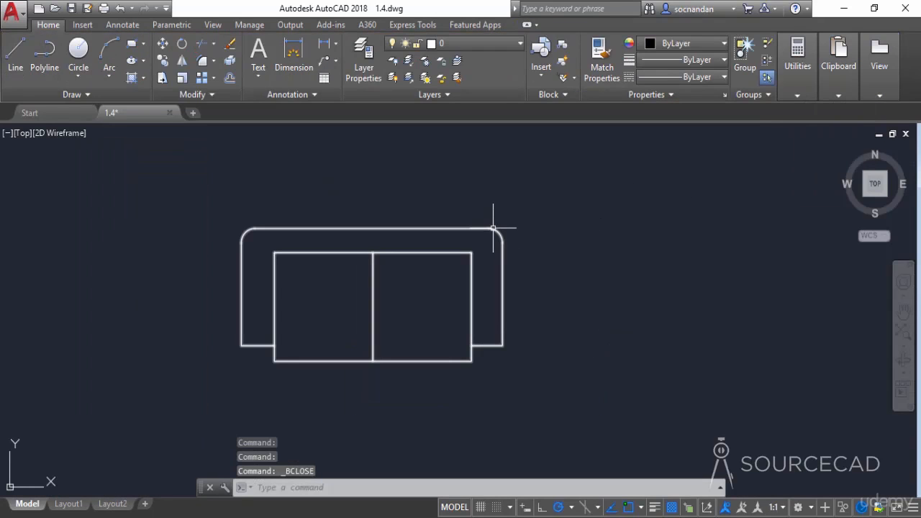
pyautogui.click(493, 228)
pyautogui.rightClick(411, 199)
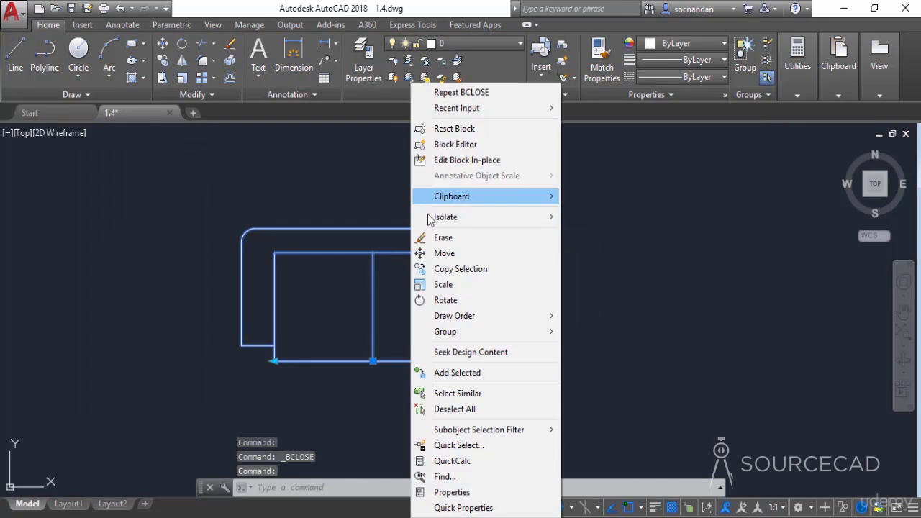
pyautogui.click(445, 239)
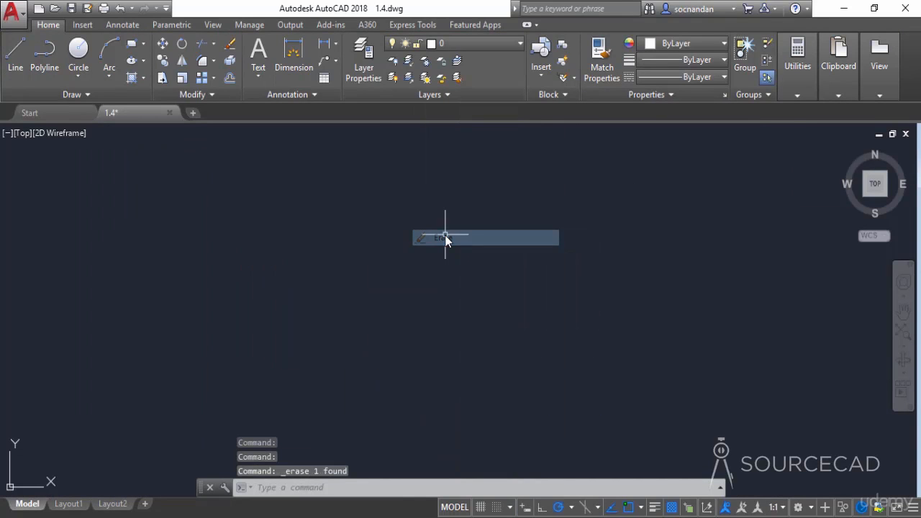
# Insert a new instance of the Sofa block near the middle of the drawing area.
pyautogui.click(545, 70)
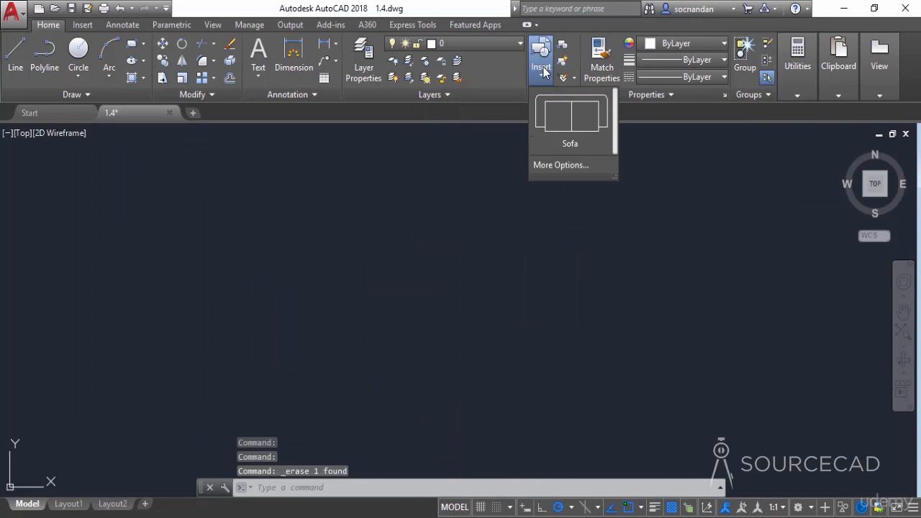
pyautogui.click(560, 123)
pyautogui.click(421, 311)
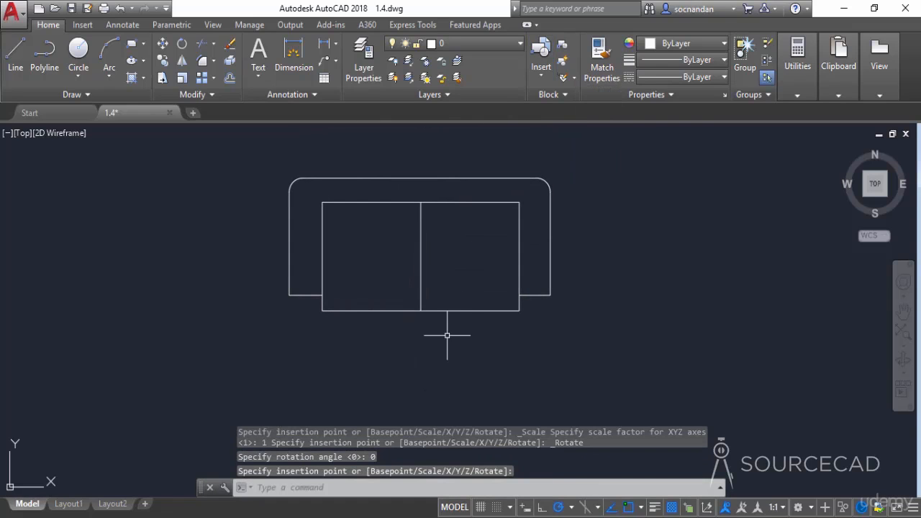
# Stretch the inserted sofa block outward from its right grip and its left grip.
pyautogui.click(465, 311)
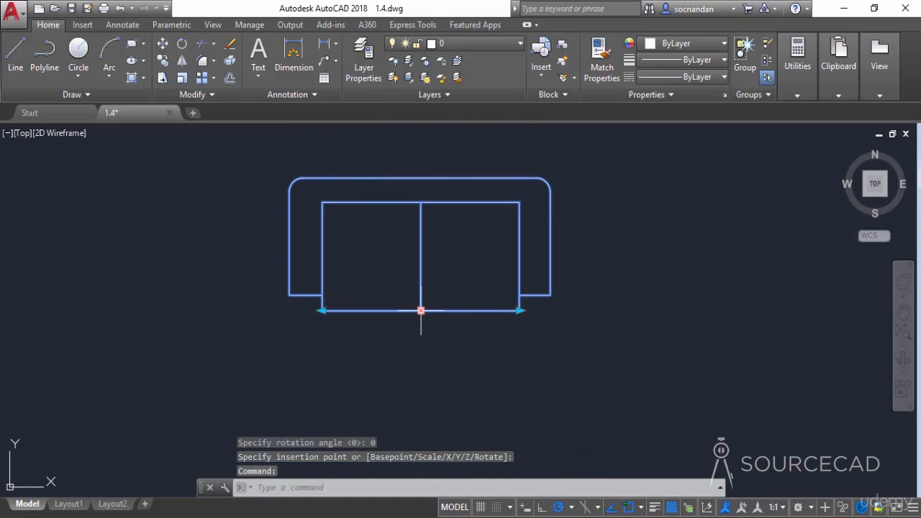
pyautogui.click(519, 310)
pyautogui.click(601, 311)
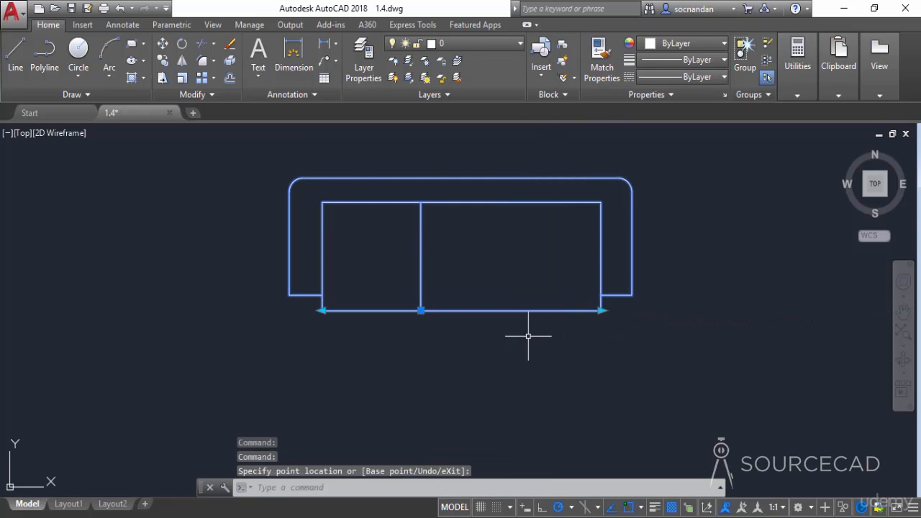
pyautogui.click(321, 311)
pyautogui.click(245, 311)
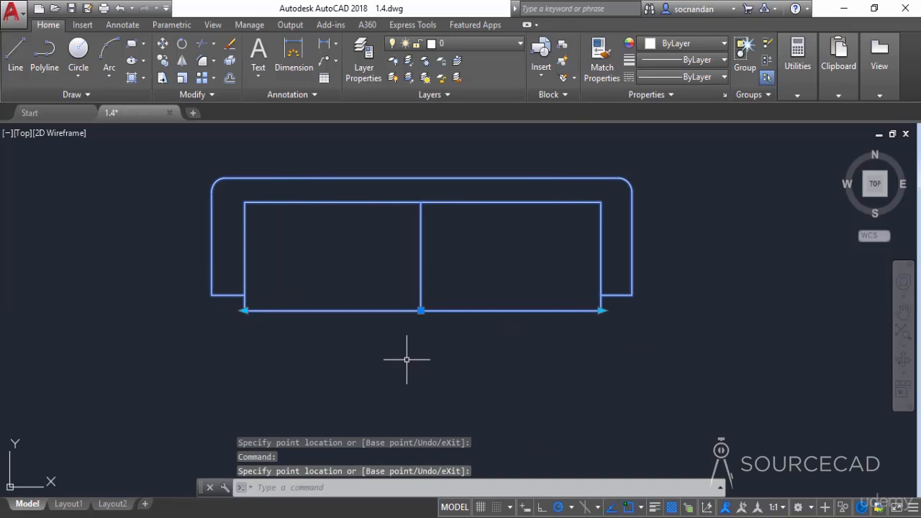